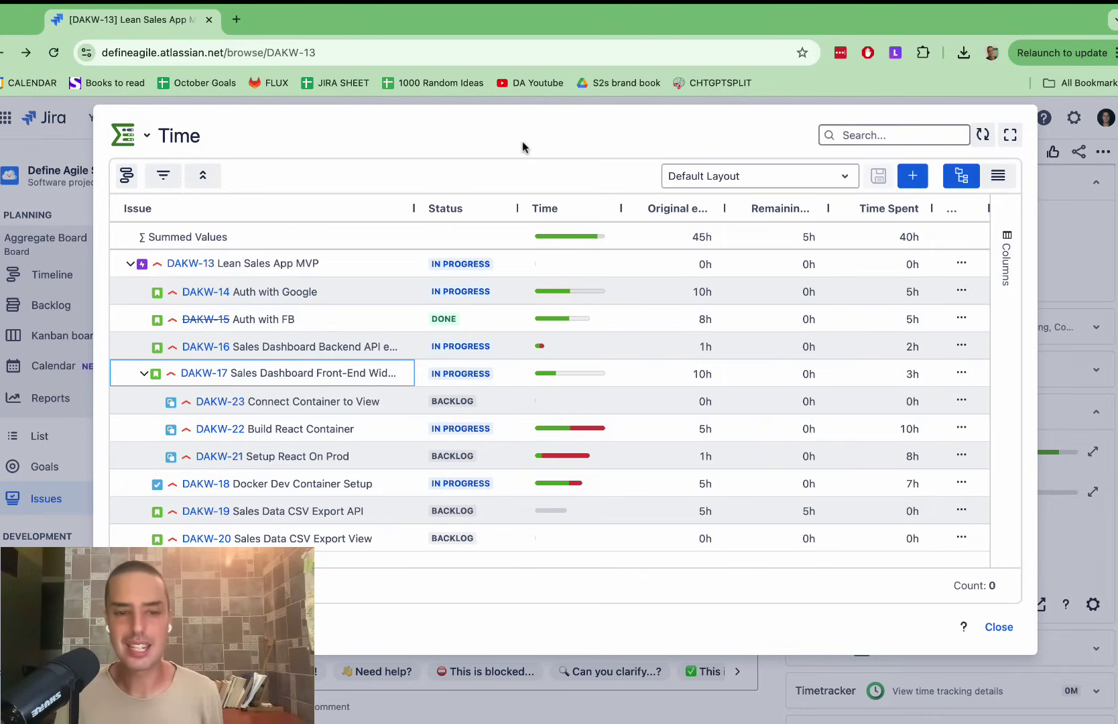
# Close the Time dialog and return to the DAKW-13 Lean Sales App MVP epic page.
pyautogui.click(1114, 407)
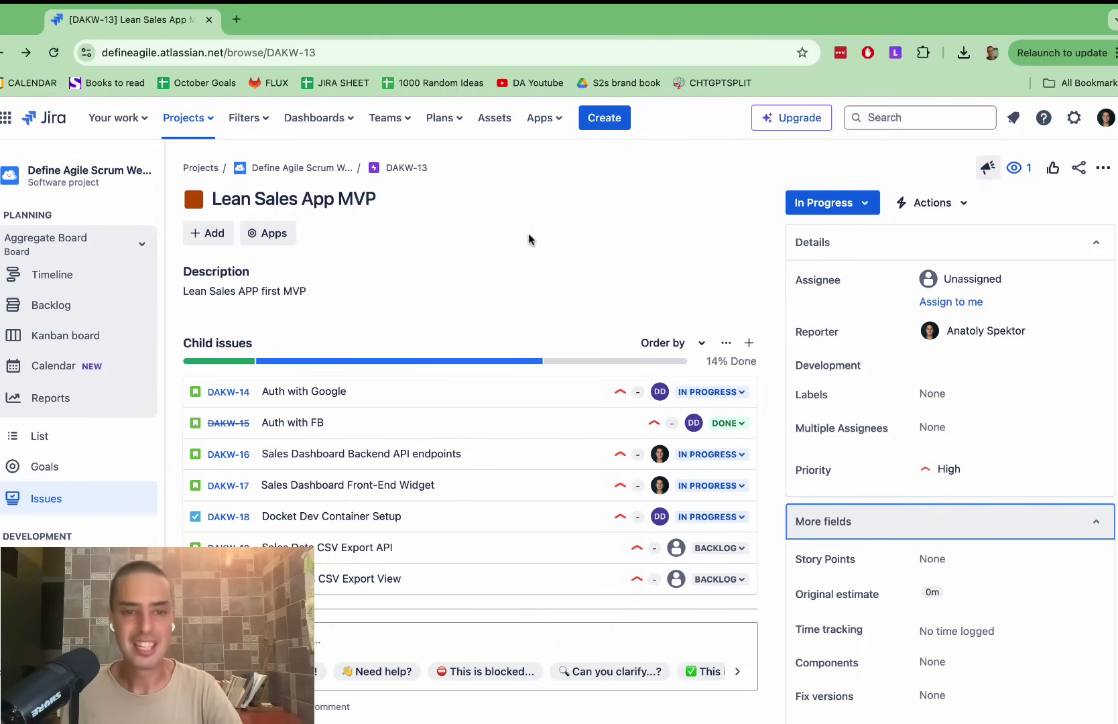
pyautogui.scroll(-1, 469, 228)
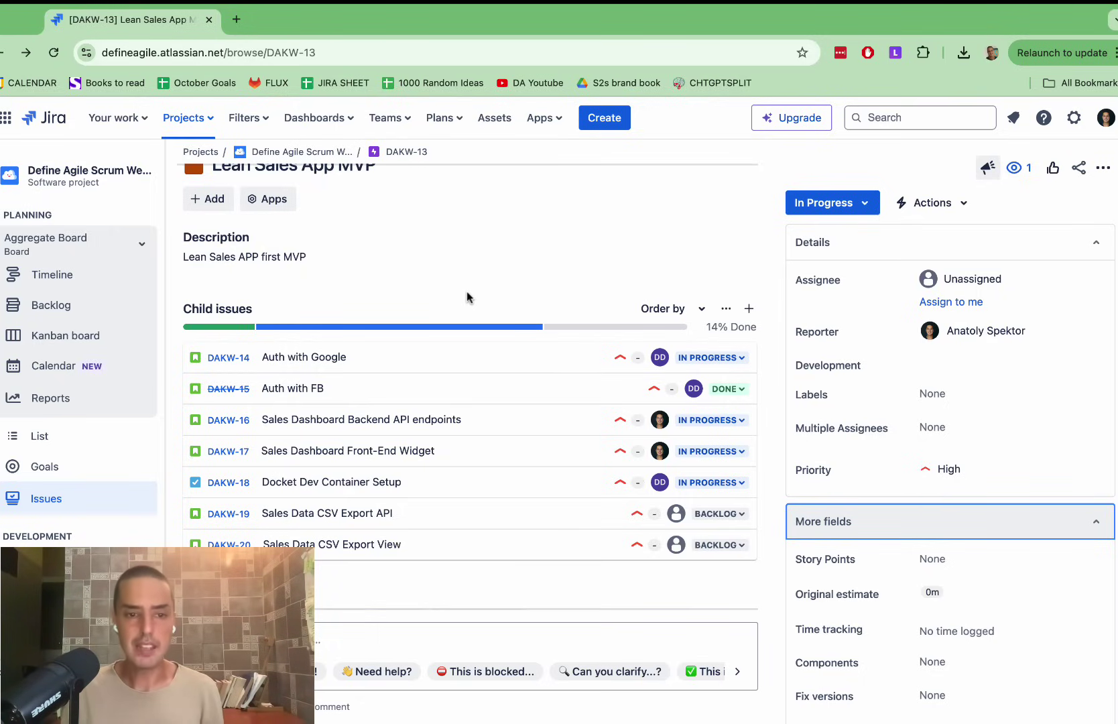
pyautogui.scroll(1, 466, 291)
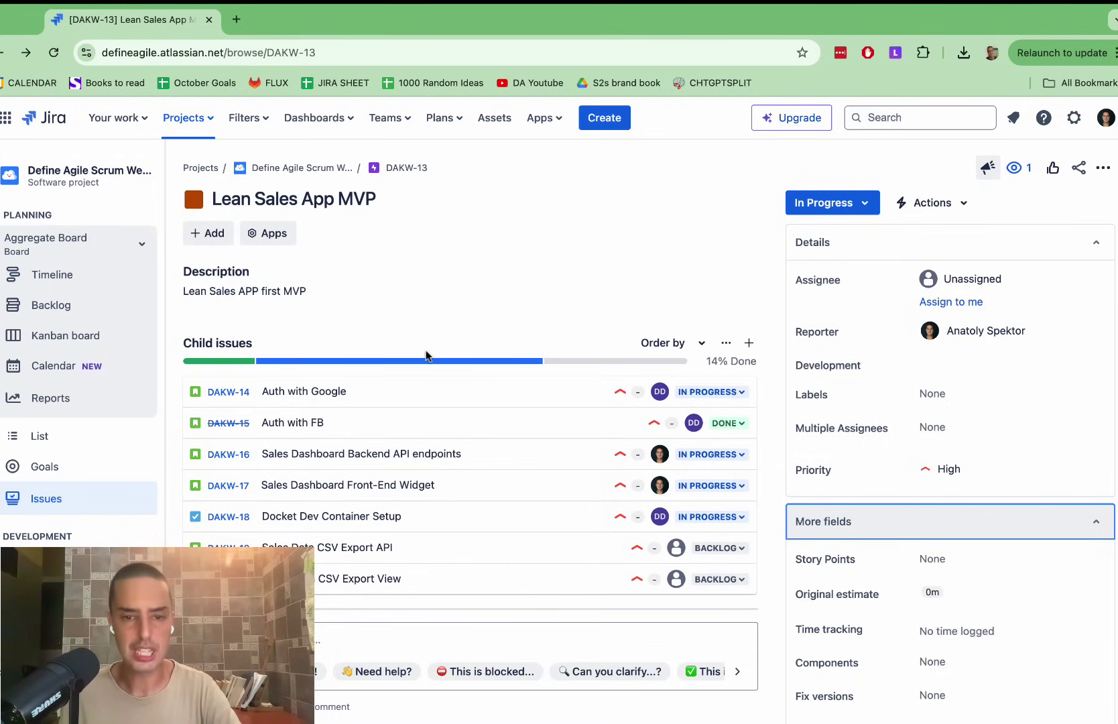
pyautogui.moveTo(421, 362)
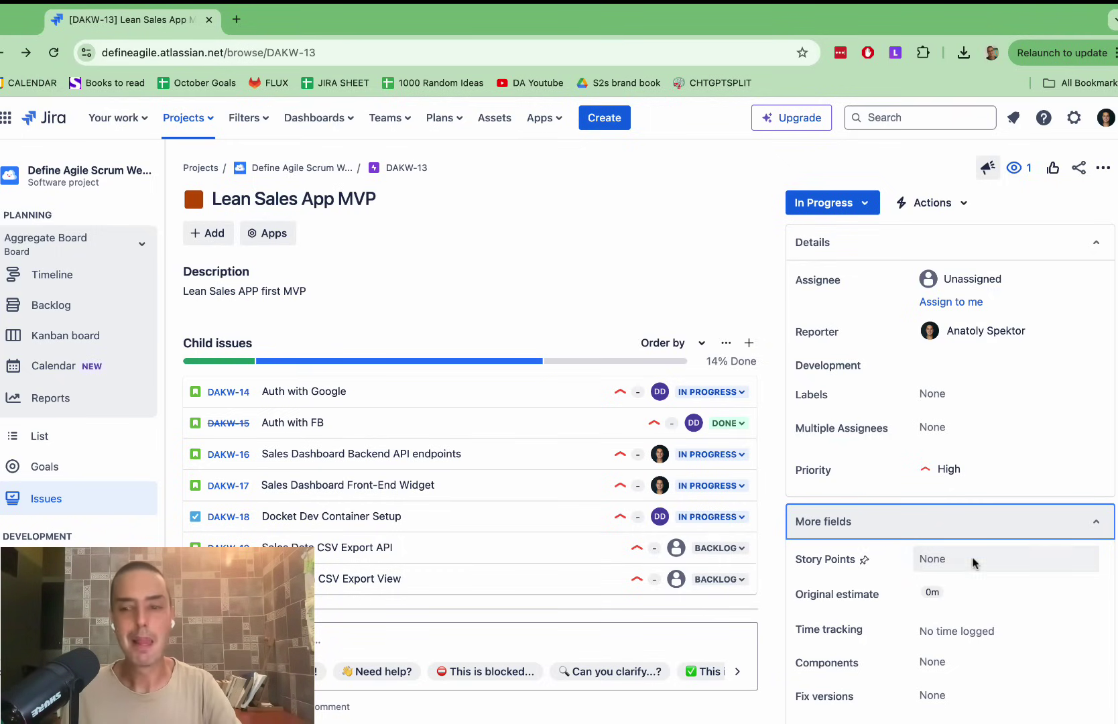
# Collapse More fields and expand the Summary Panel showing 40h of 45h, 2 attachments and 3 comments.
pyautogui.click(1101, 527)
pyautogui.scroll(-2, 1104, 530)
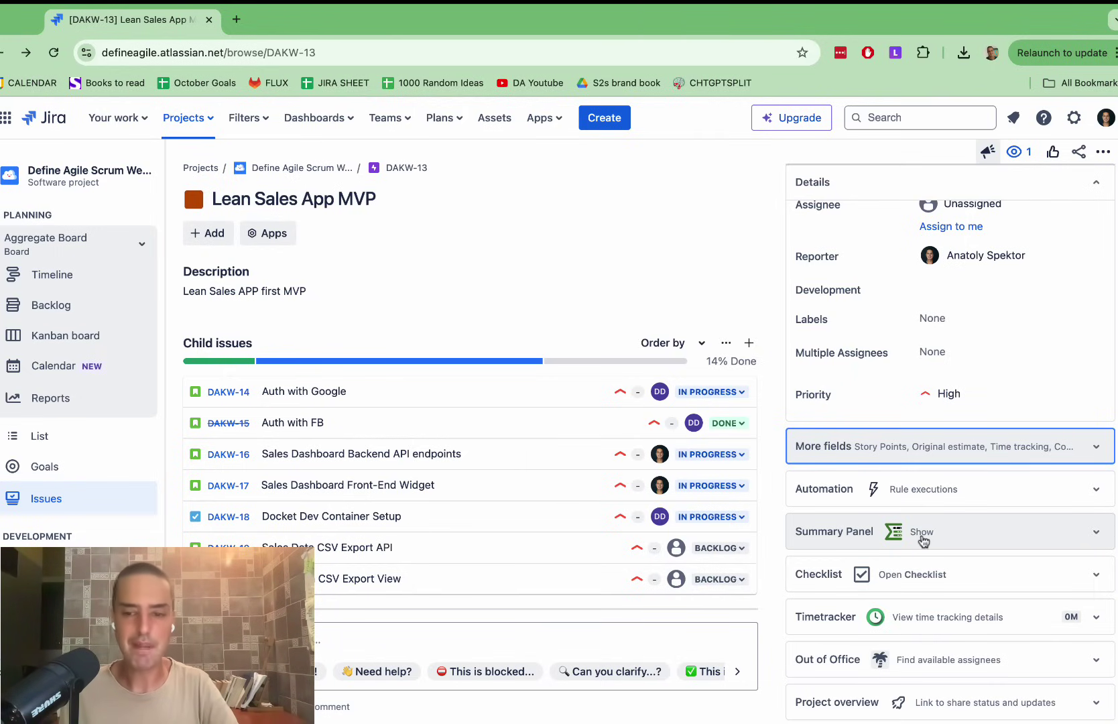
pyautogui.click(1097, 536)
pyautogui.scroll(-5, 1091, 533)
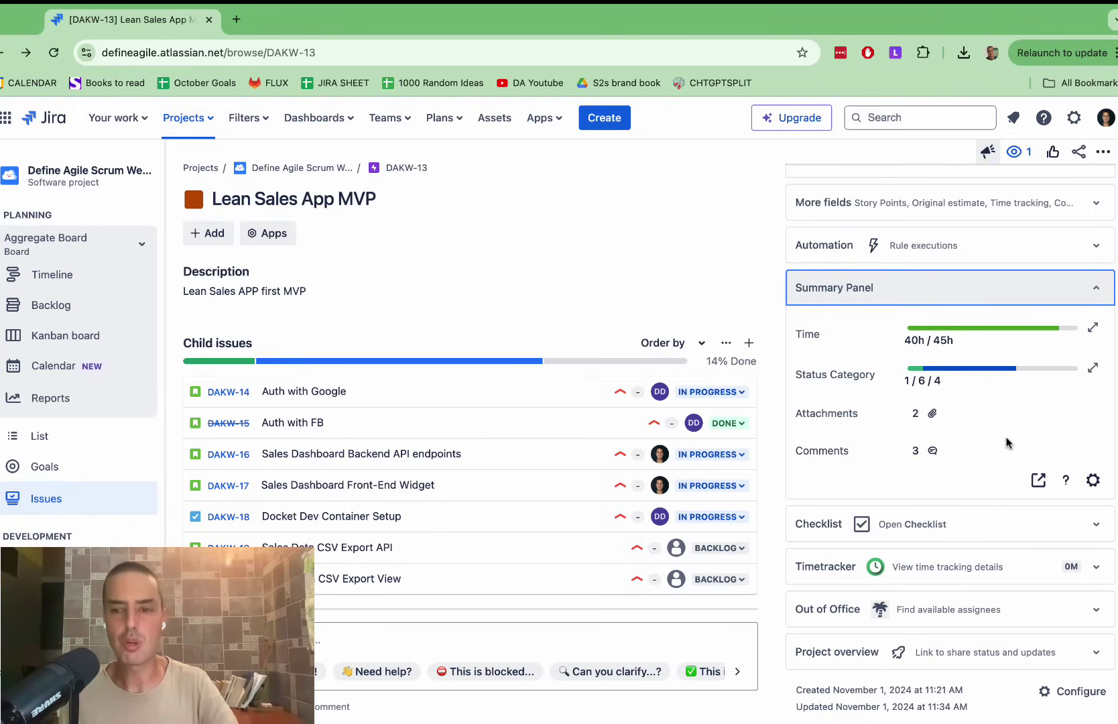
# Open the Time breakdown of child issues, totalling 45h estimate, 5h remaining and 40h spent.
pyautogui.click(943, 335)
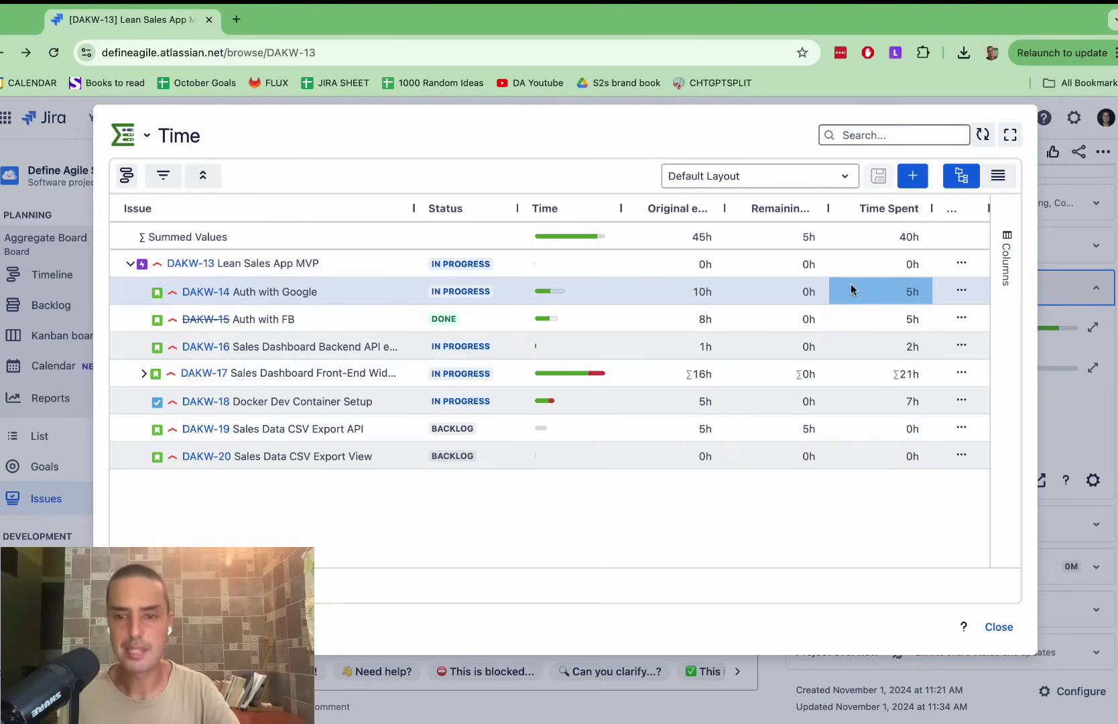
pyautogui.click(698, 293)
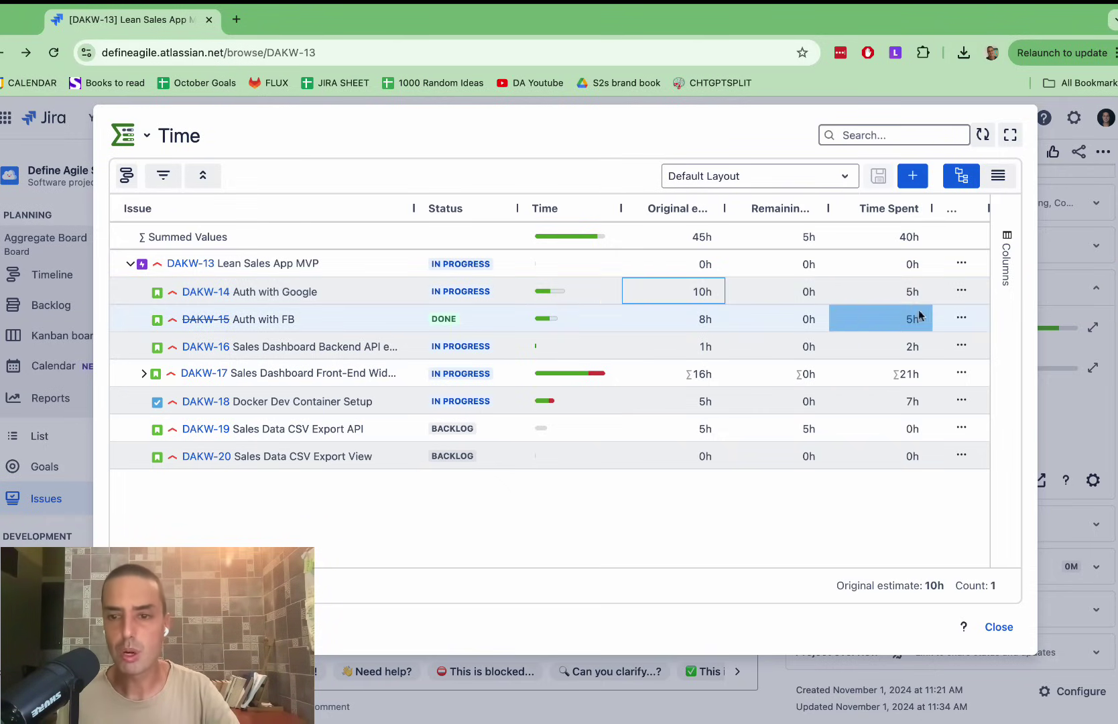
pyautogui.doubleClick(913, 291)
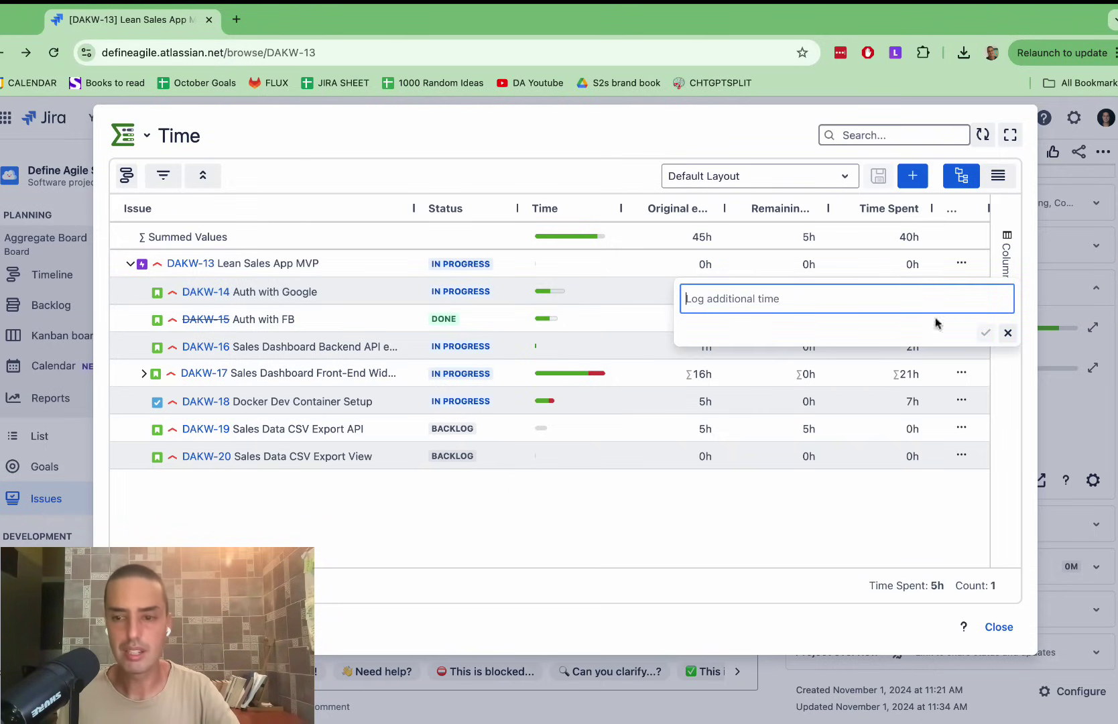
pyautogui.click(1008, 332)
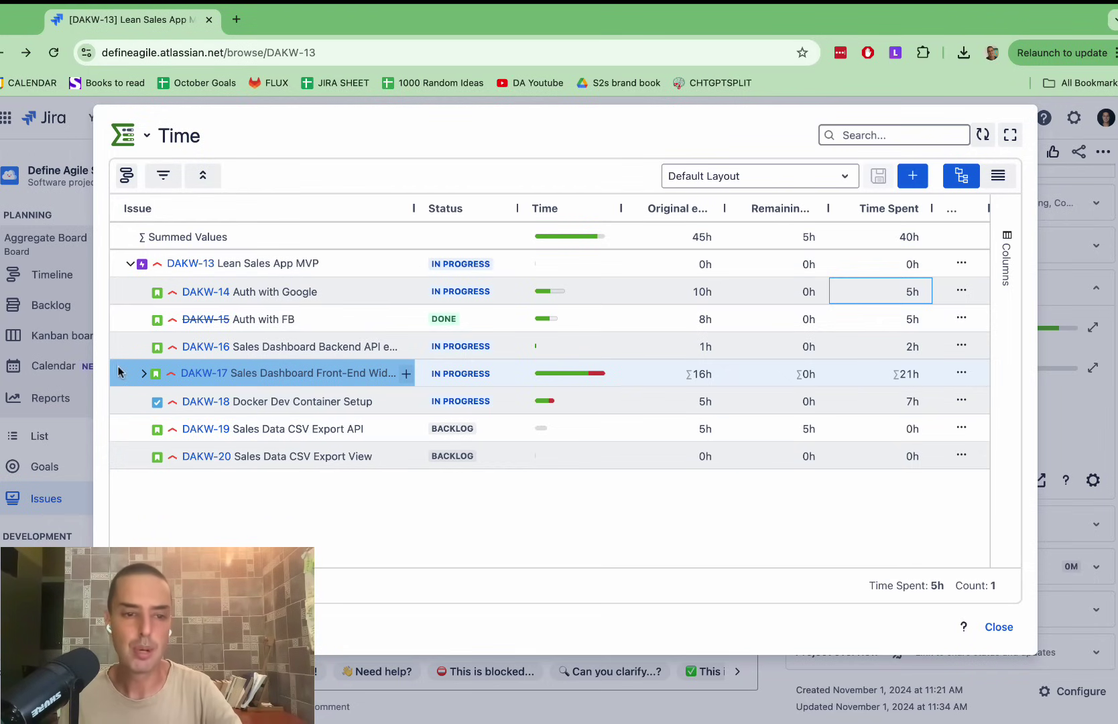
# Expand DAKW-17 to list its sub-tasks DAKW-23, DAKW-22 and DAKW-21.
pyautogui.click(143, 373)
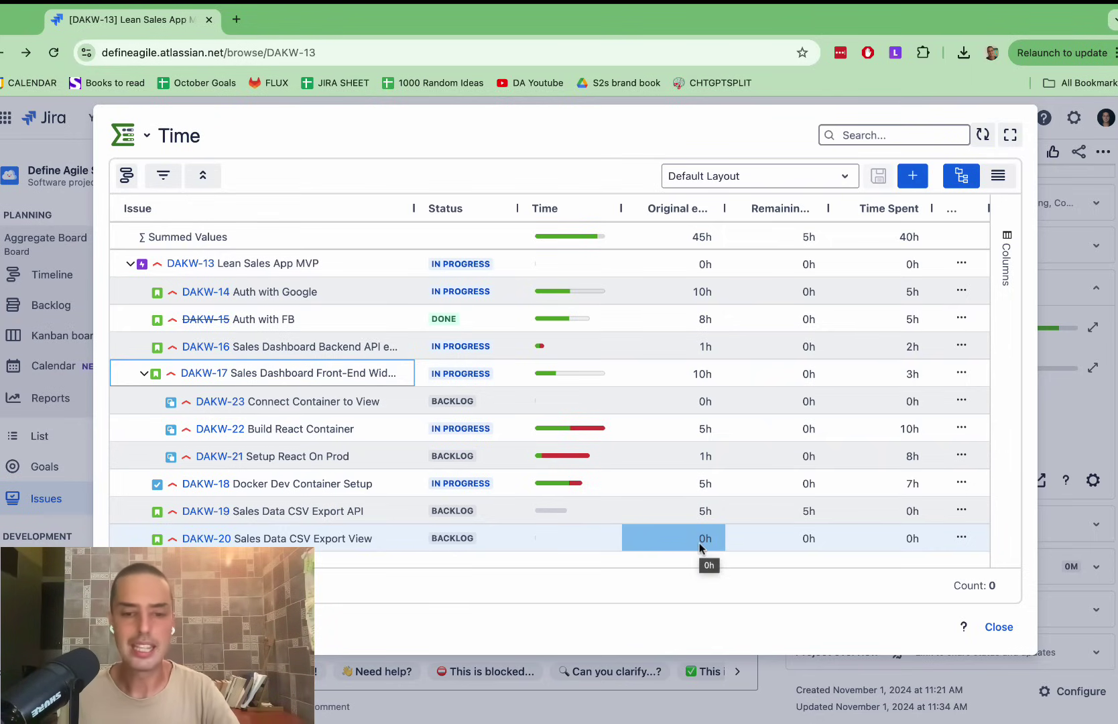
pyautogui.doubleClick(912, 539)
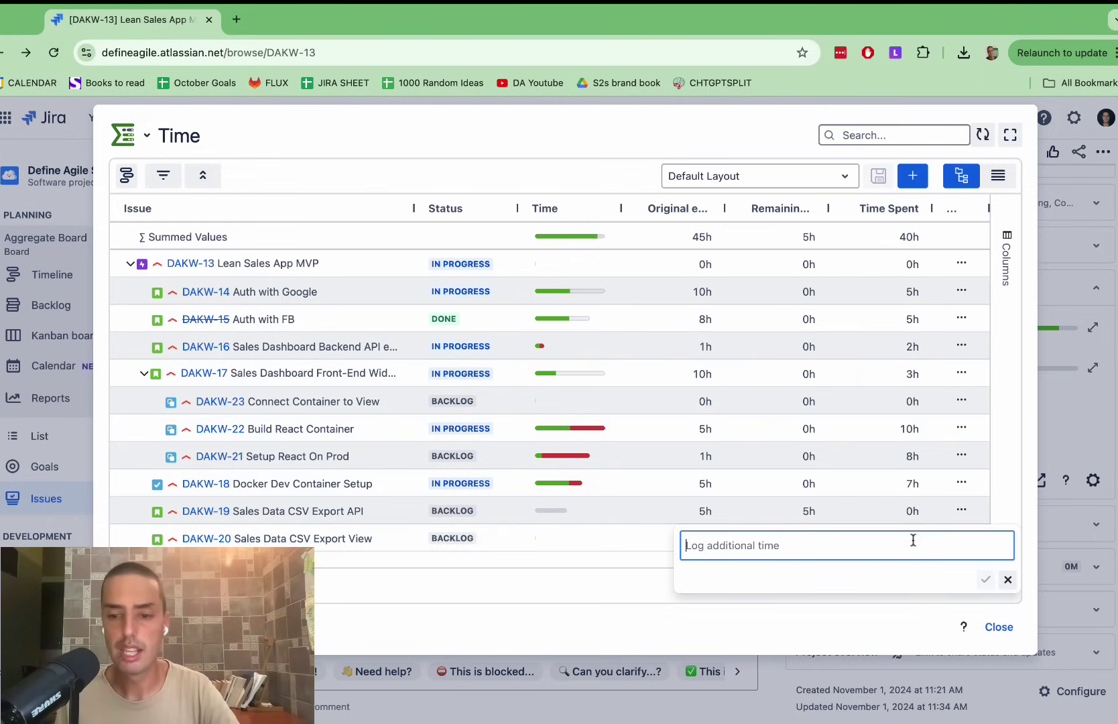
pyautogui.click(1008, 580)
pyautogui.click(321, 536)
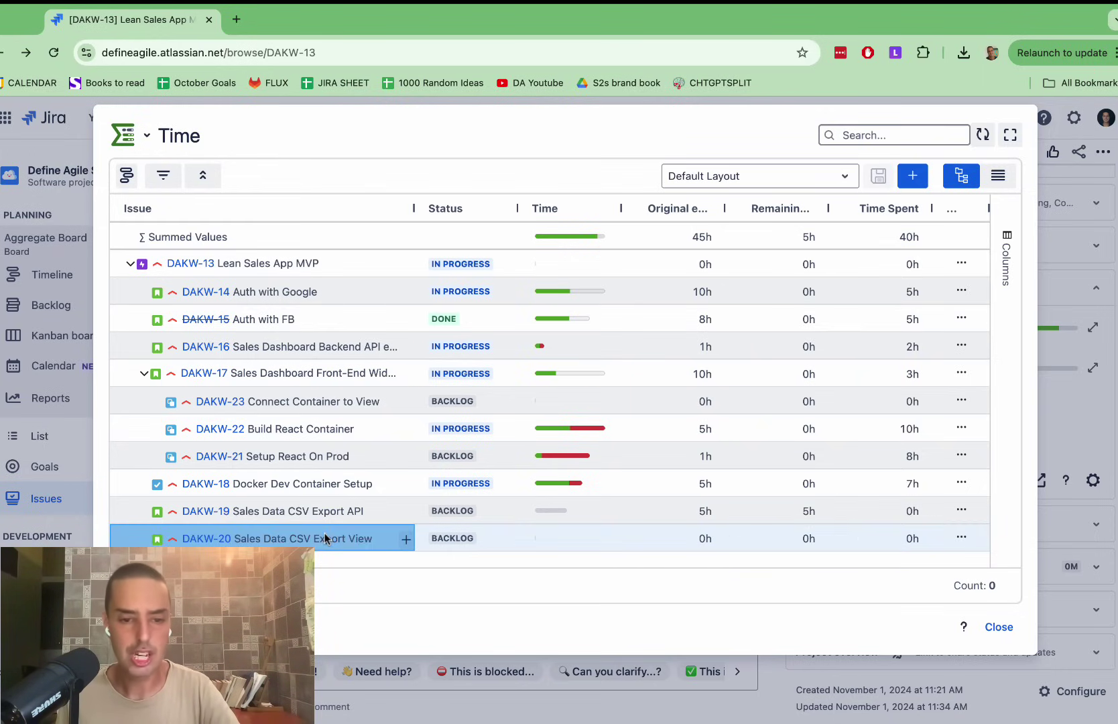
pyautogui.click(321, 537)
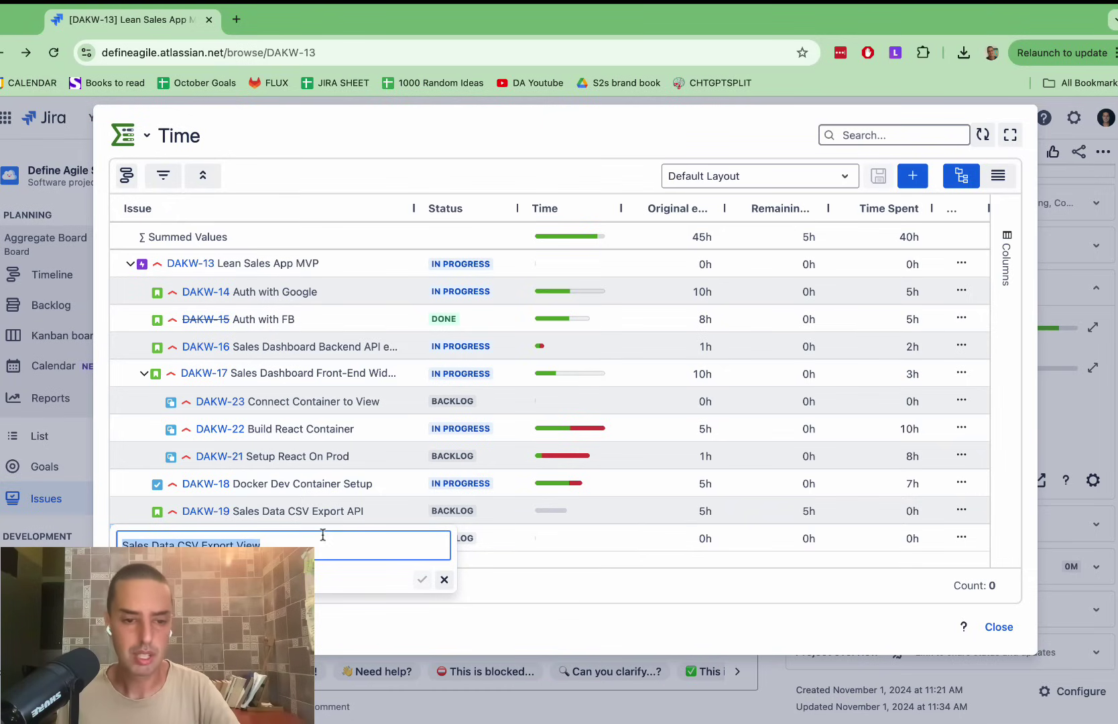
pyautogui.click(444, 579)
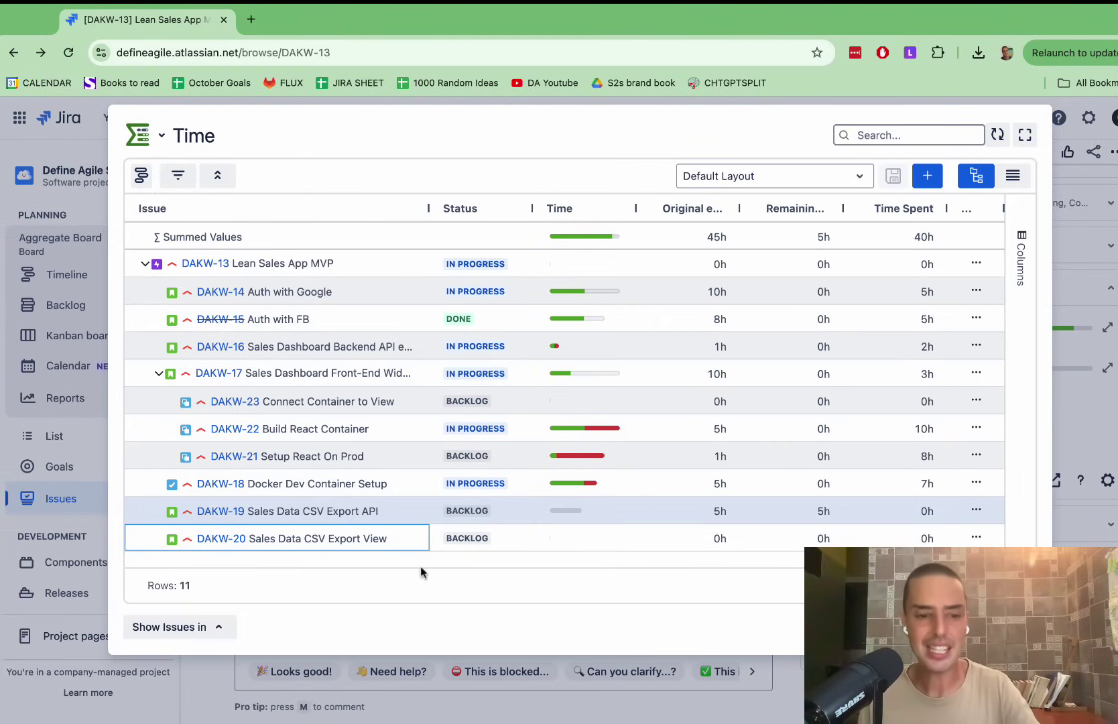
# Check the export options, dismiss them, and close the Time breakdown back to the epic.
pyautogui.click(204, 627)
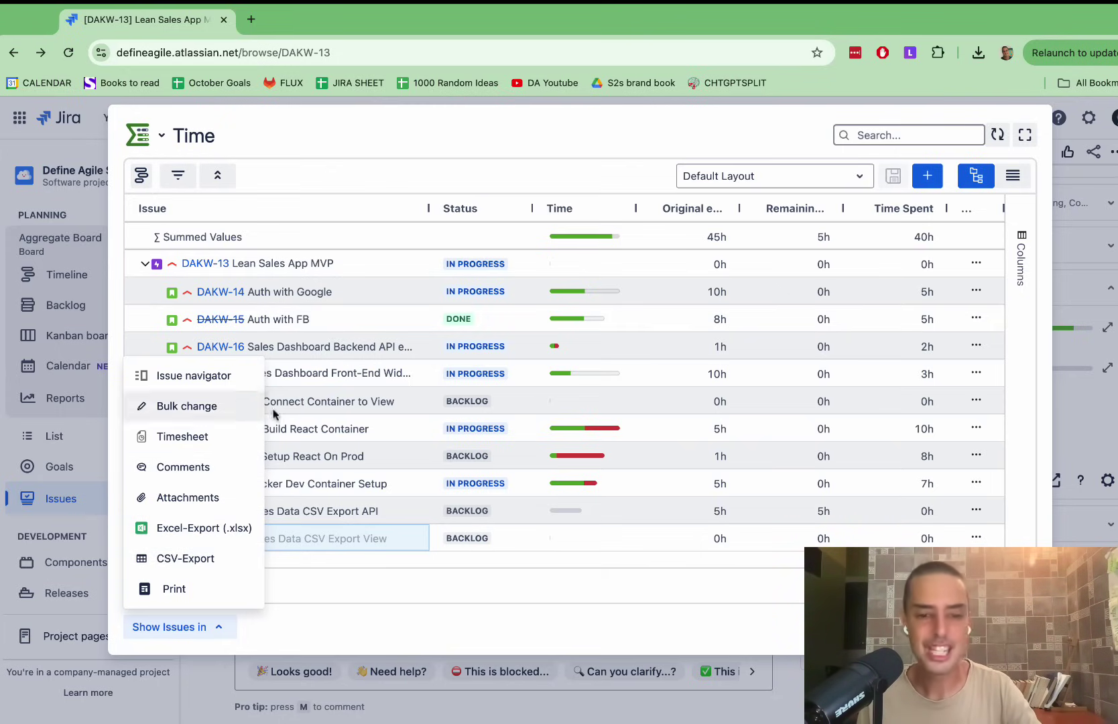
pyautogui.click(515, 619)
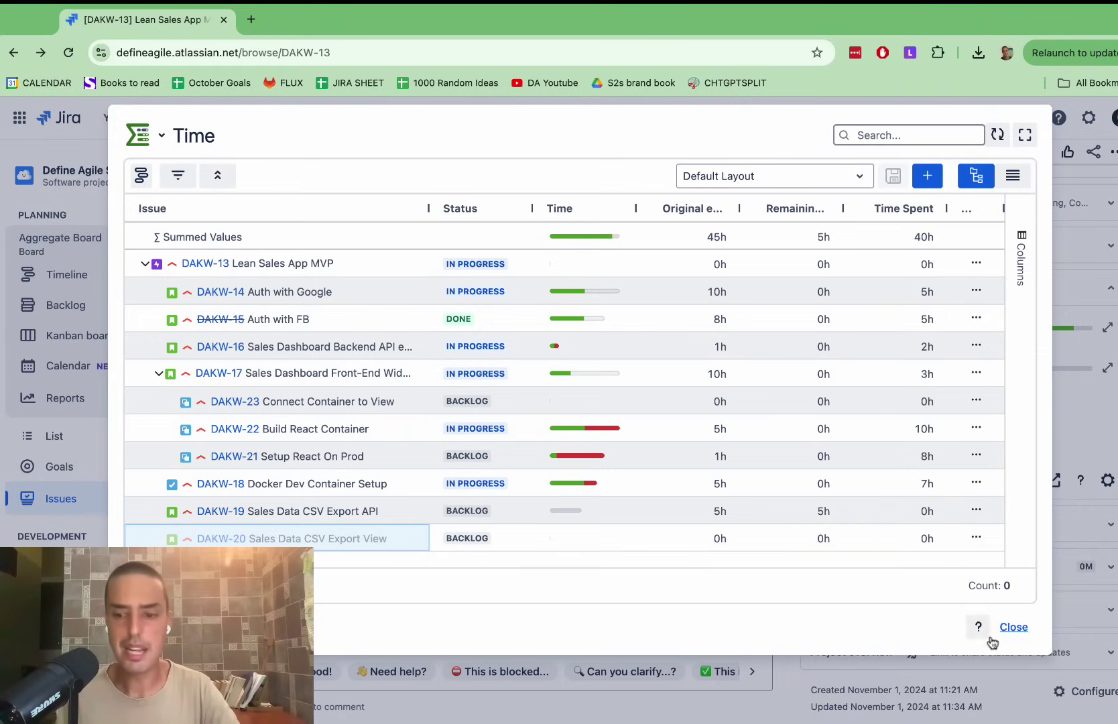
pyautogui.click(1008, 629)
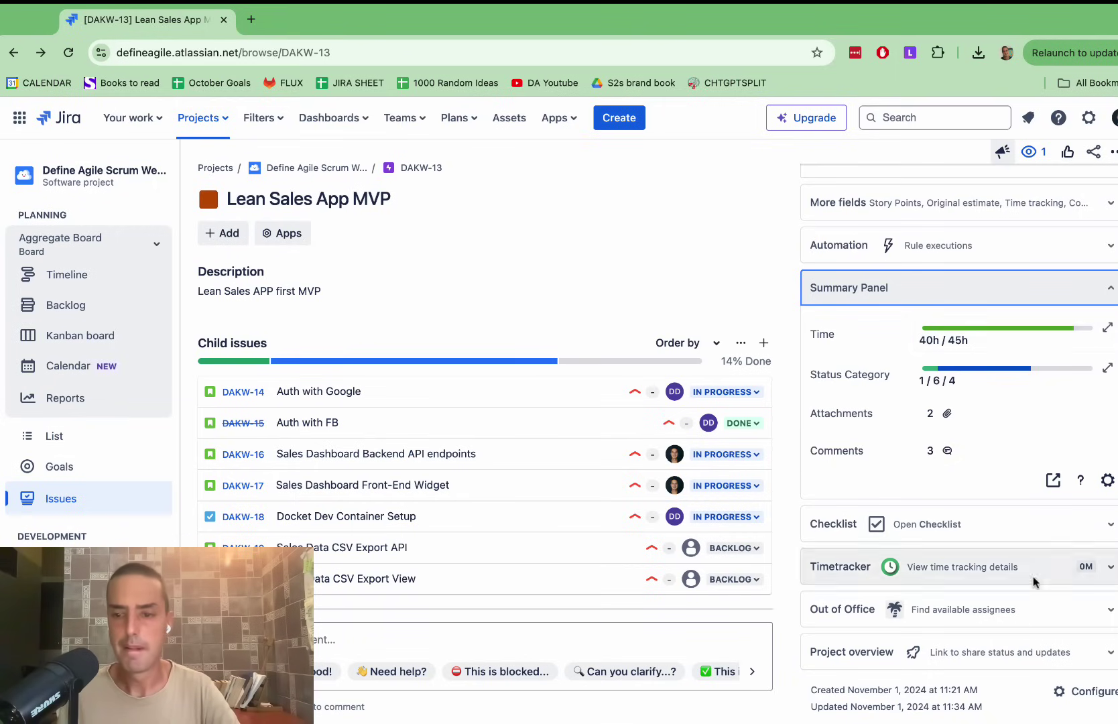
# Preview the Summary Panel's Customize settings for DAKW-13, then cancel without saving.
pyautogui.click(1103, 475)
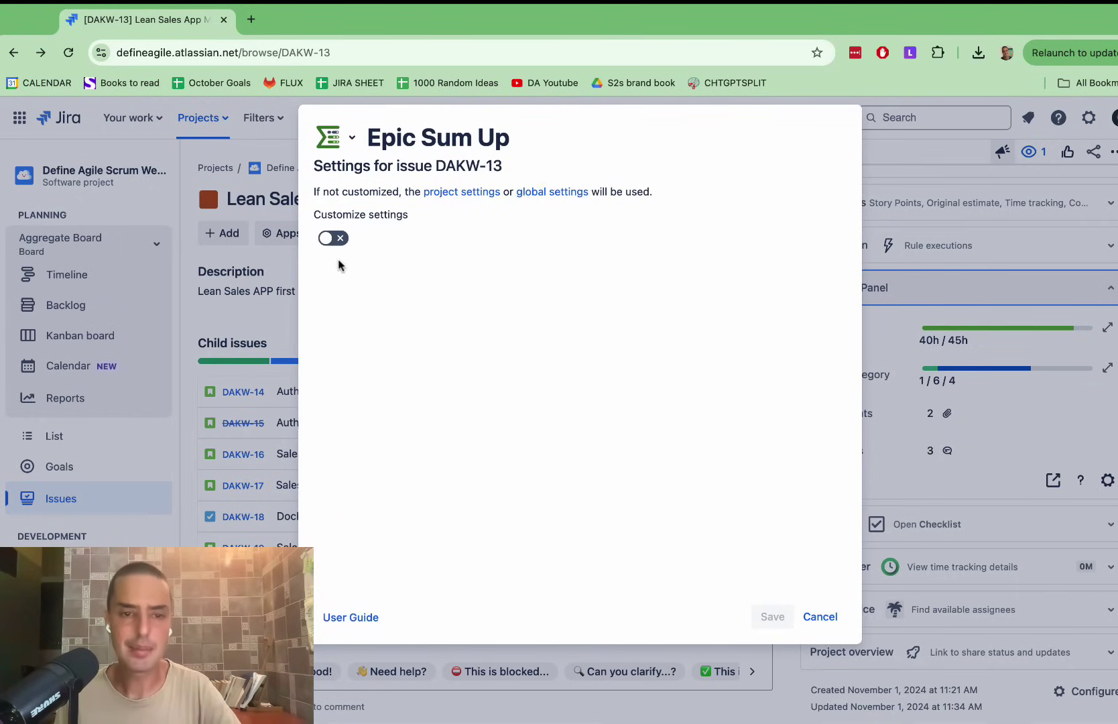
pyautogui.click(333, 238)
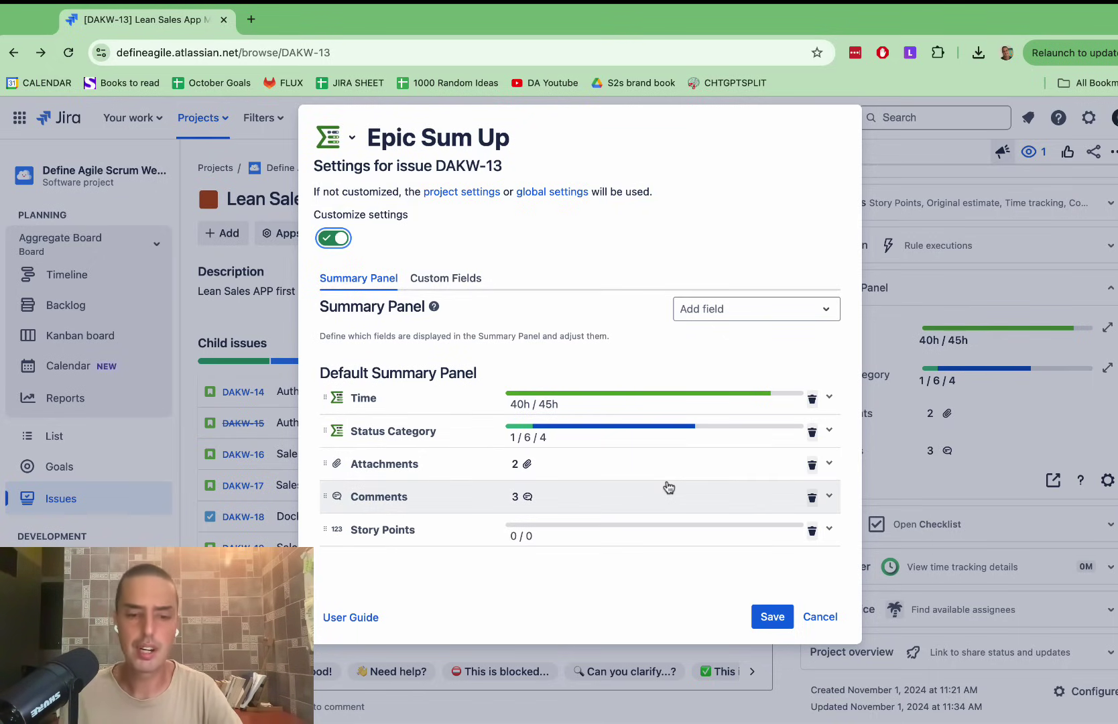
pyautogui.click(820, 617)
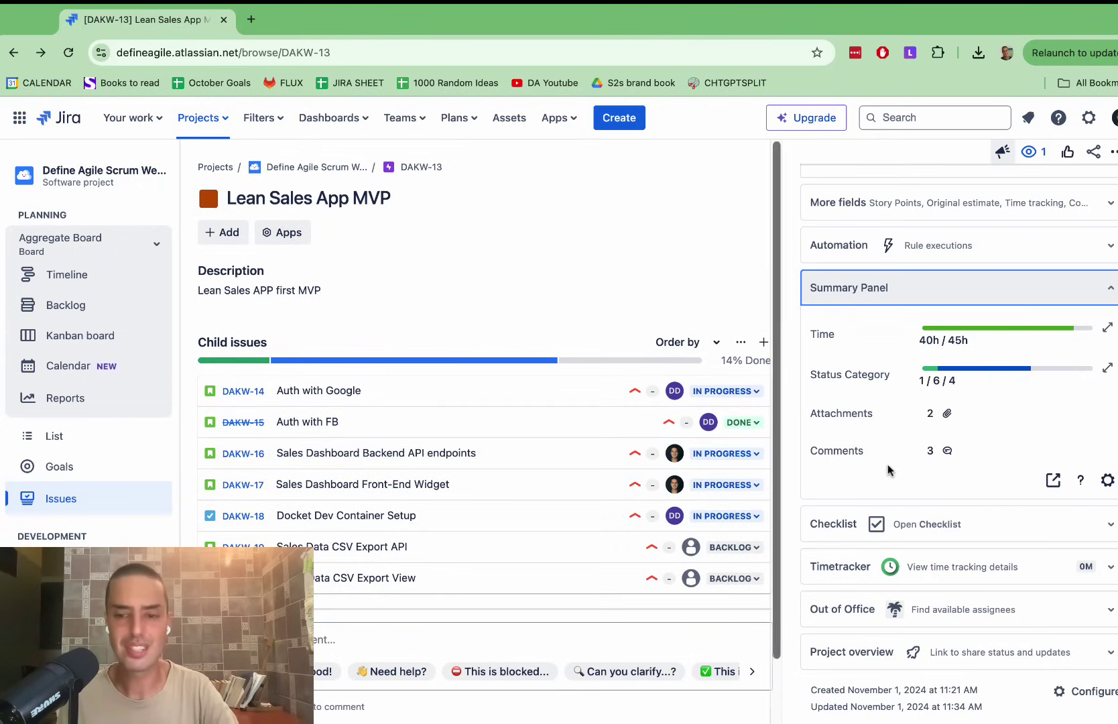
pyautogui.click(946, 452)
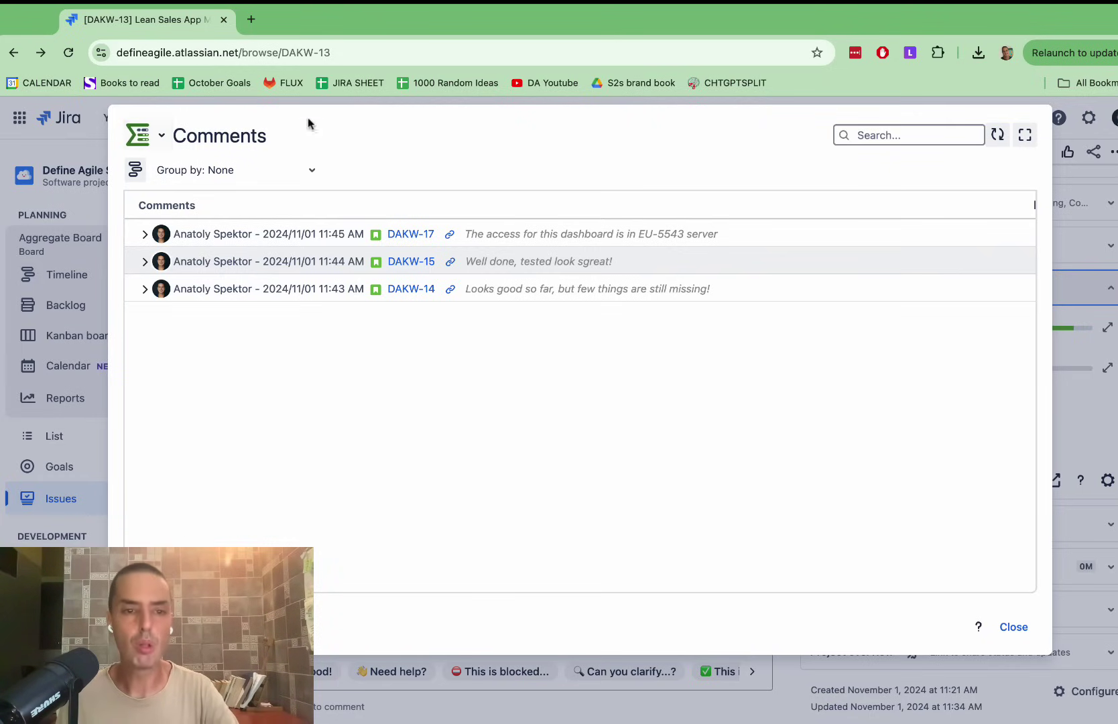
pyautogui.click(877, 137)
pyautogui.write('access')
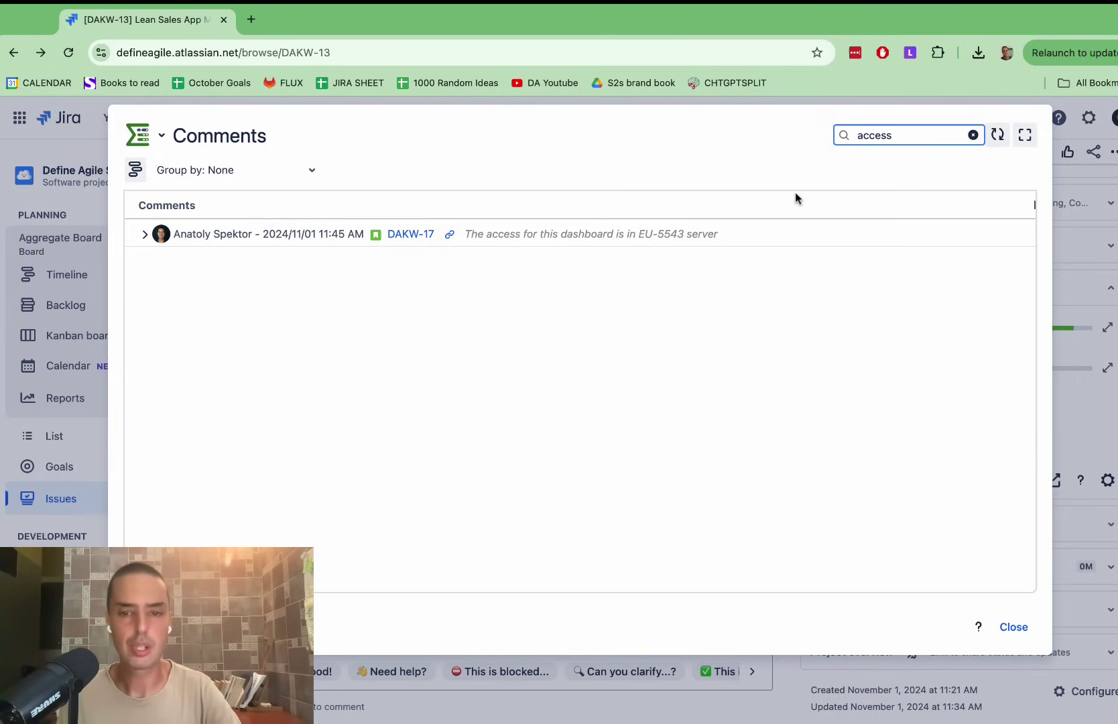
pyautogui.click(1014, 626)
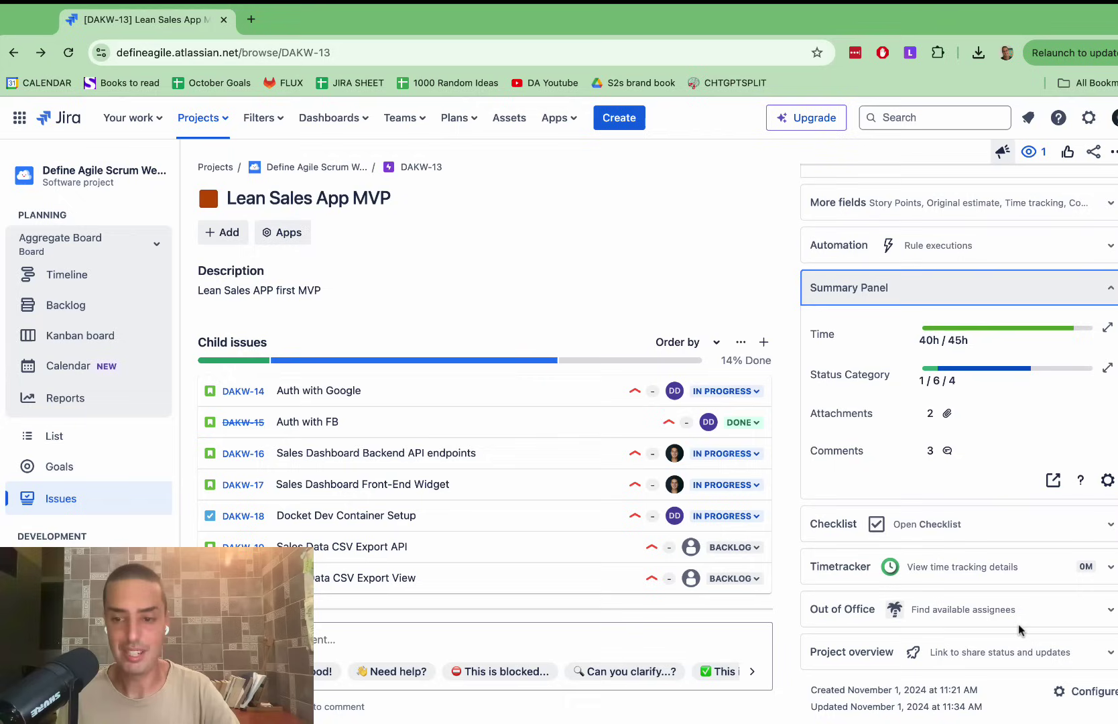
pyautogui.click(943, 417)
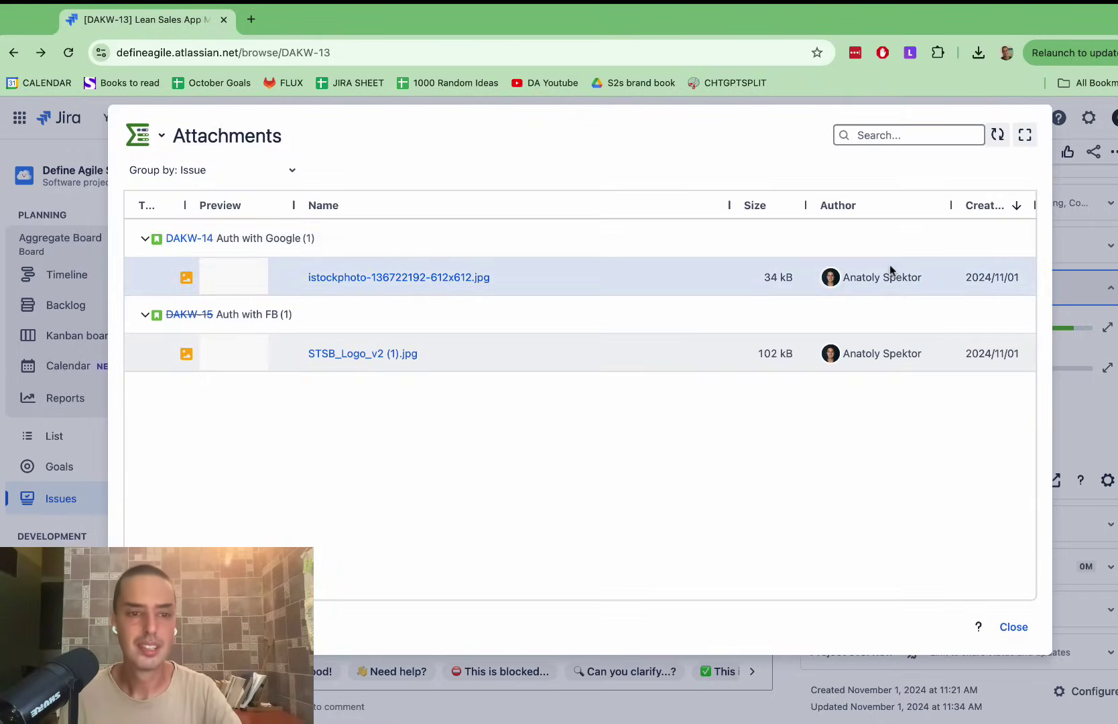
pyautogui.click(901, 136)
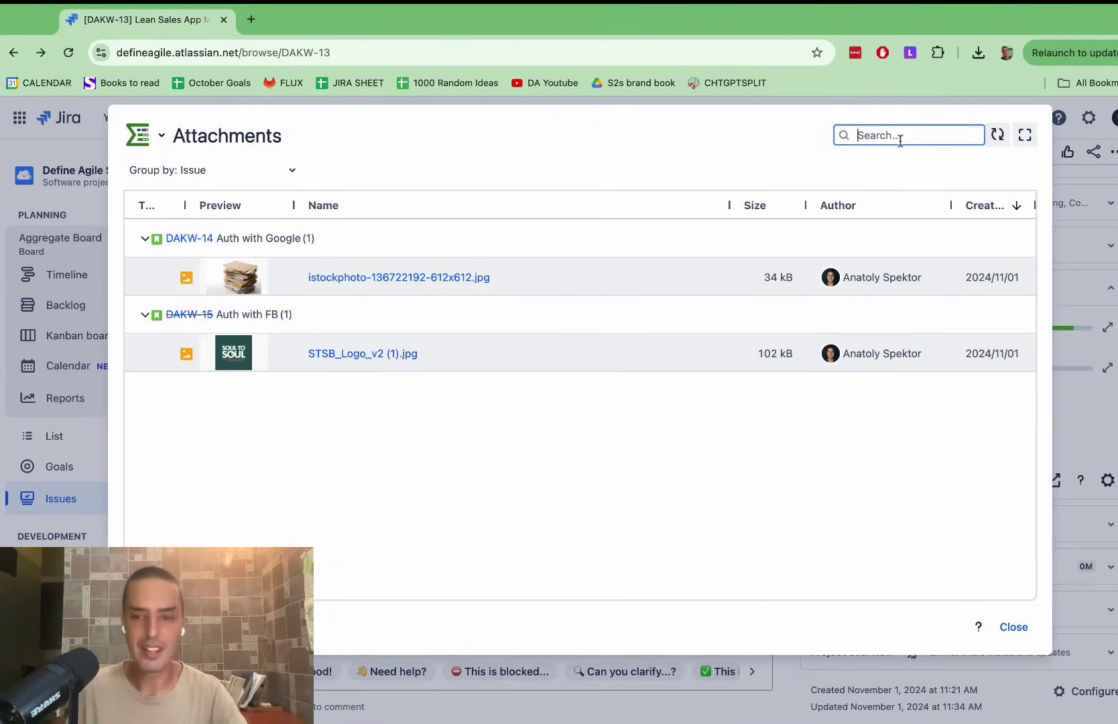
pyautogui.write('istock')
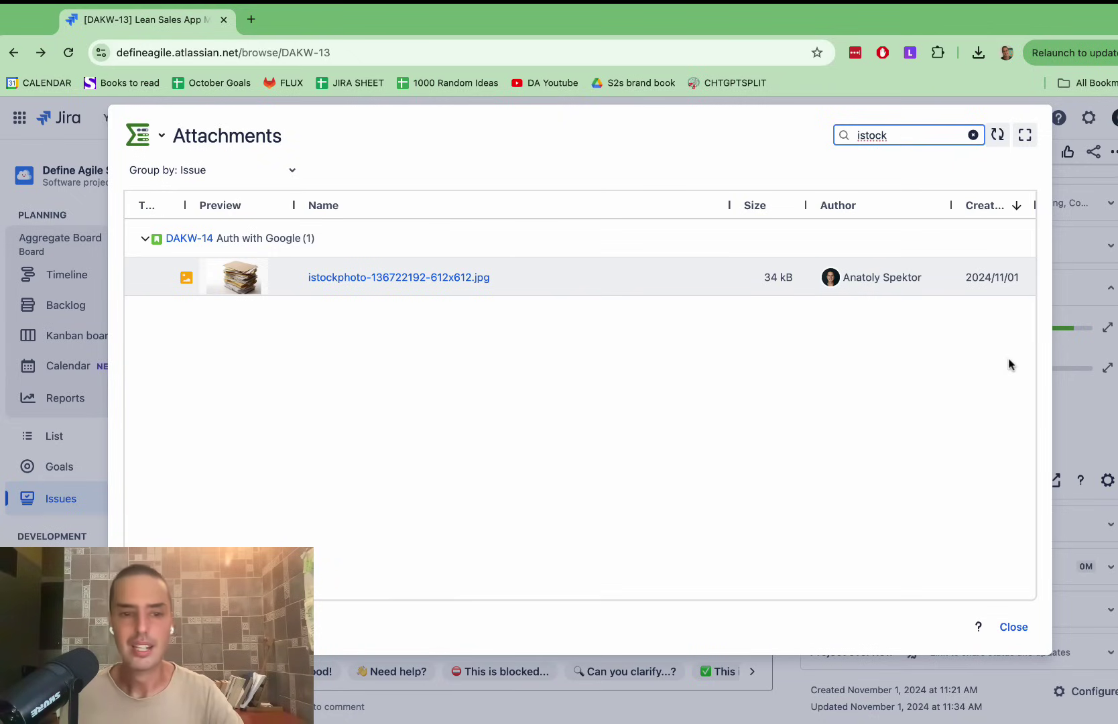
pyautogui.click(1014, 627)
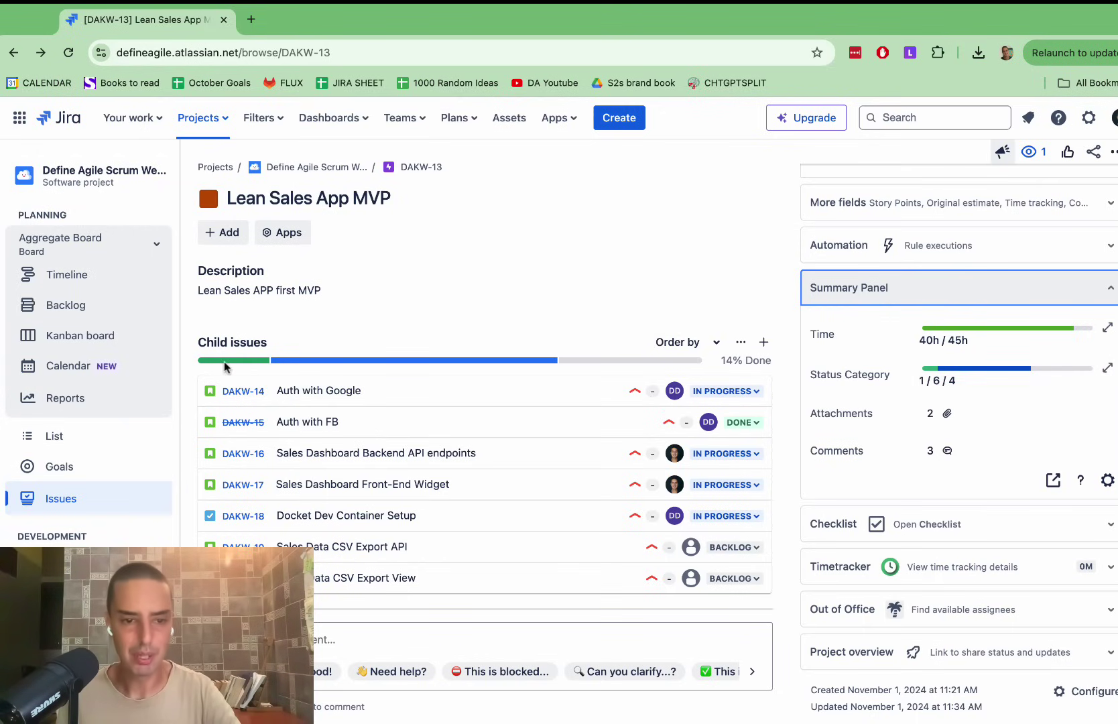
pyautogui.moveTo(226, 366)
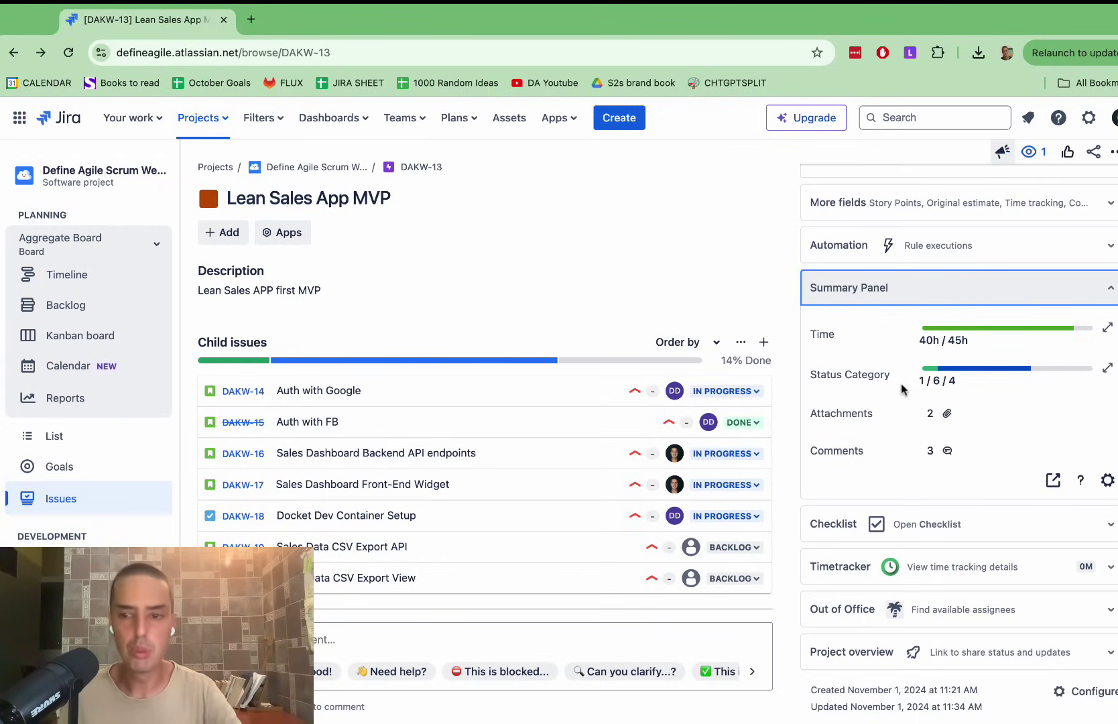
pyautogui.click(956, 381)
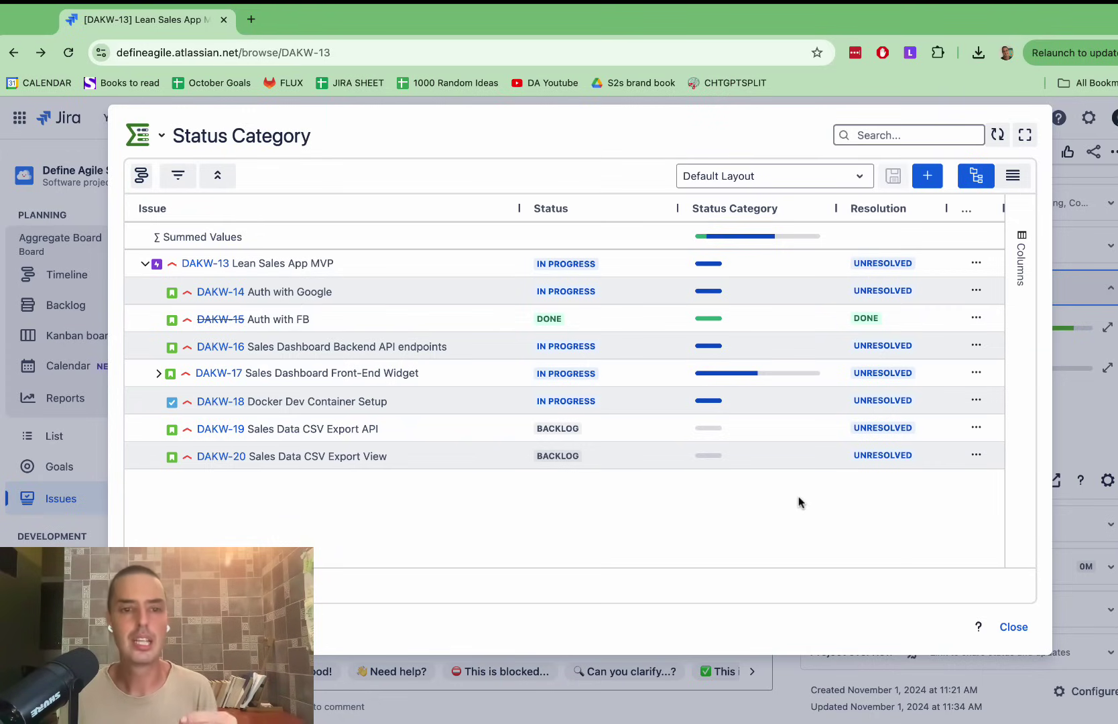
pyautogui.click(1012, 628)
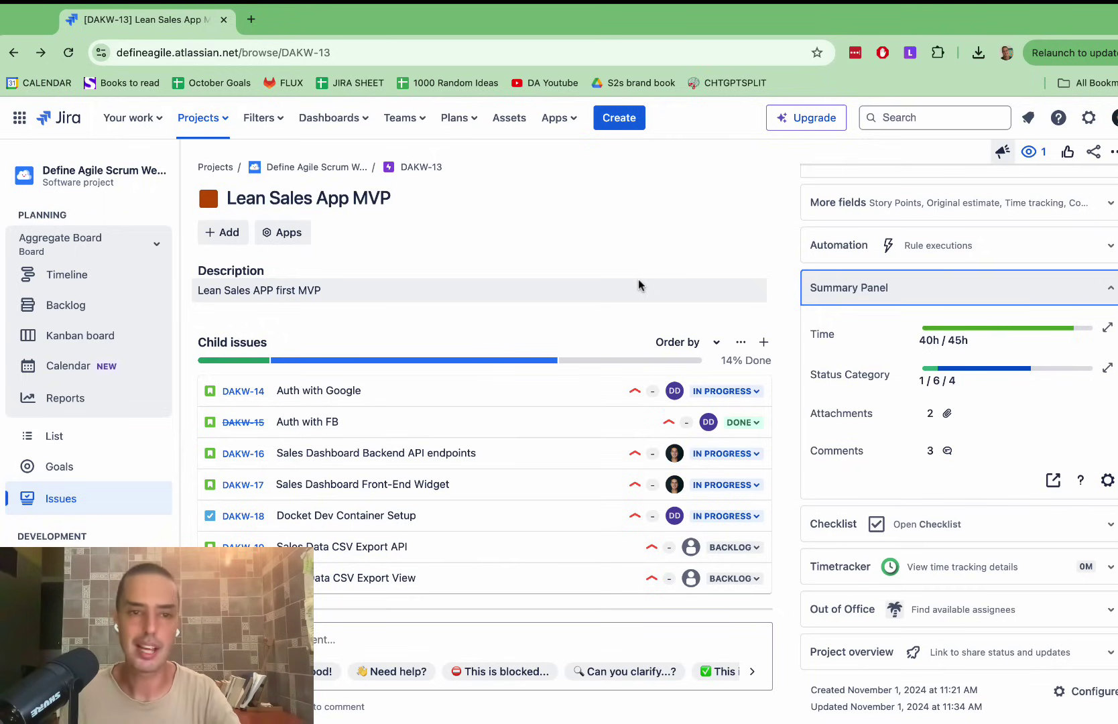
# Switch to the Progress Dashboard from the Dashboards menu.
pyautogui.click(346, 126)
pyautogui.click(383, 184)
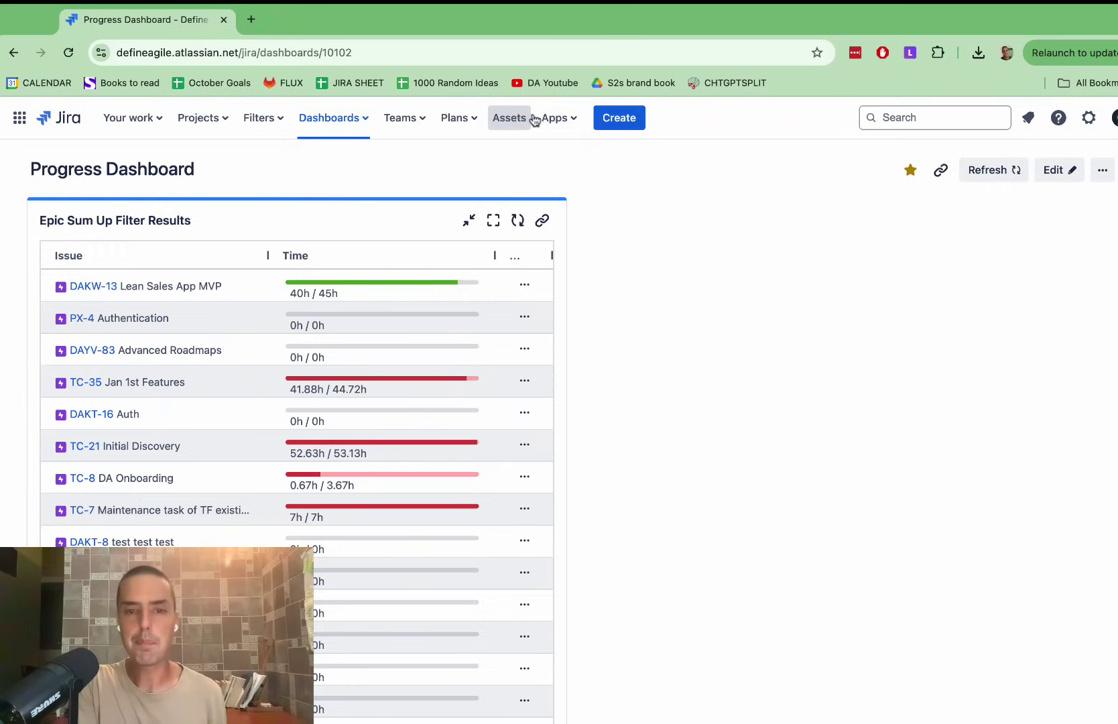
# Search the Marketplace for 'epic sum up' and open the Epic Sum Up app listing.
pyautogui.click(564, 118)
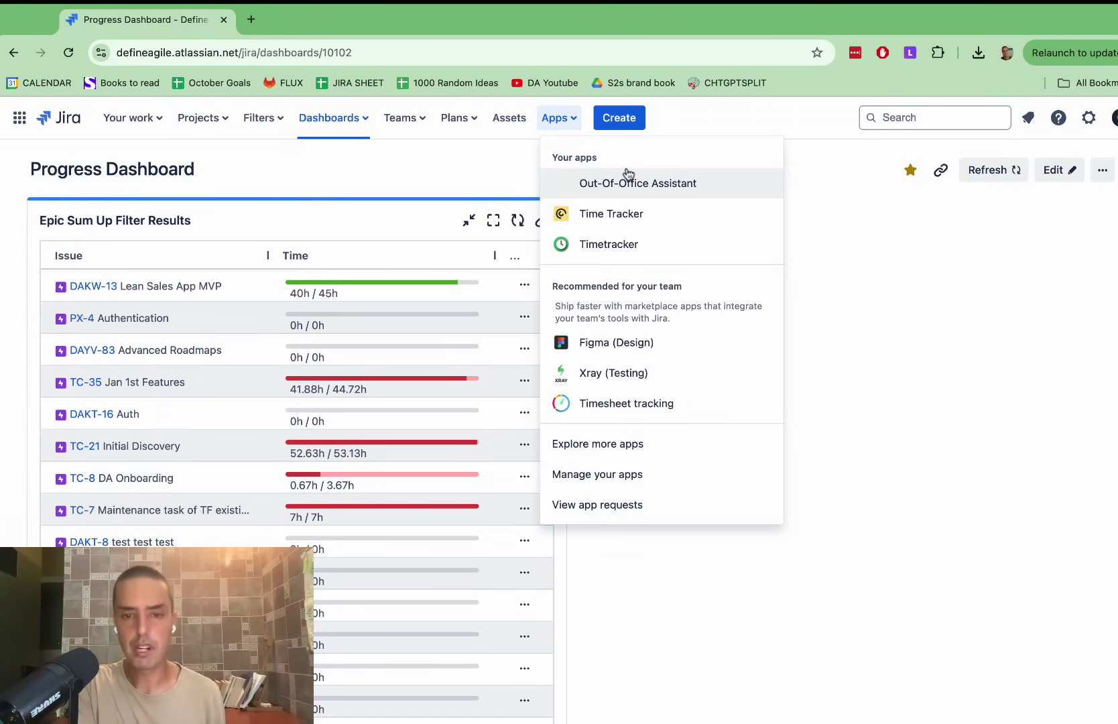
pyautogui.click(637, 452)
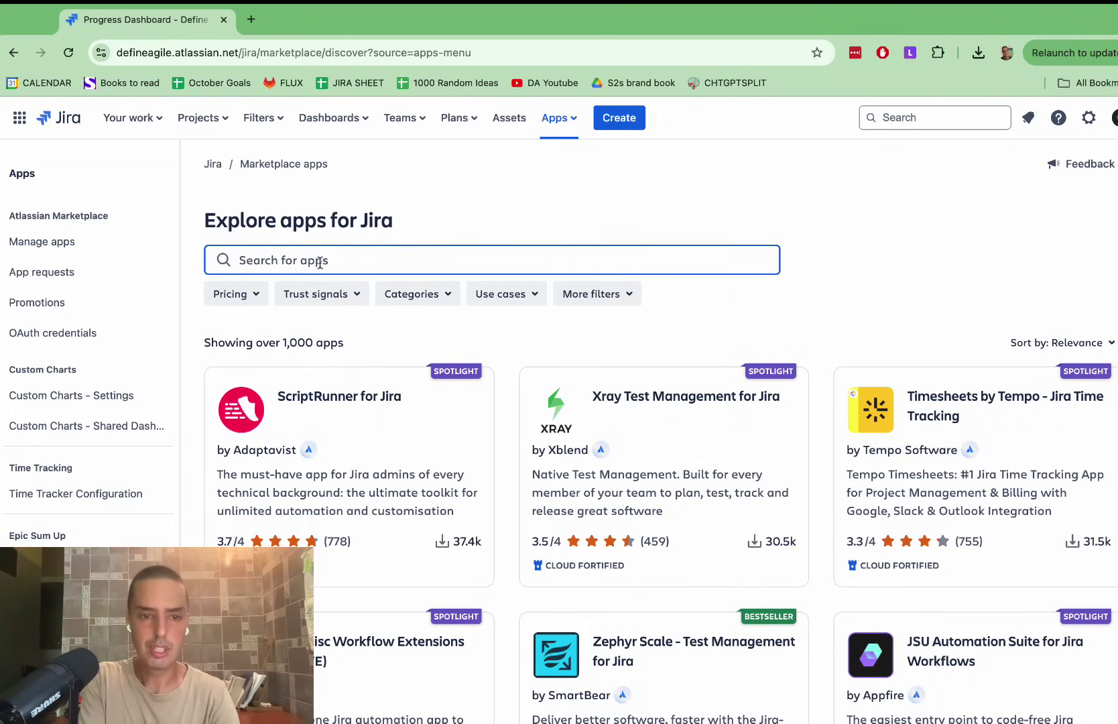
pyautogui.write('epic sum up')
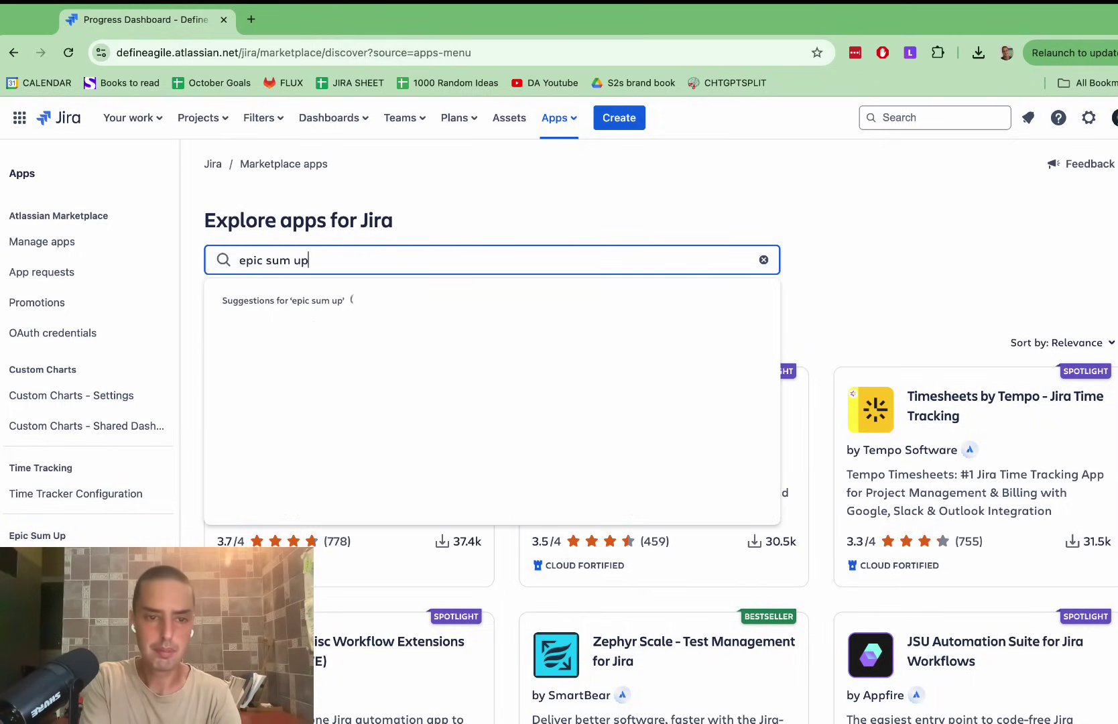
pyautogui.press('Return')
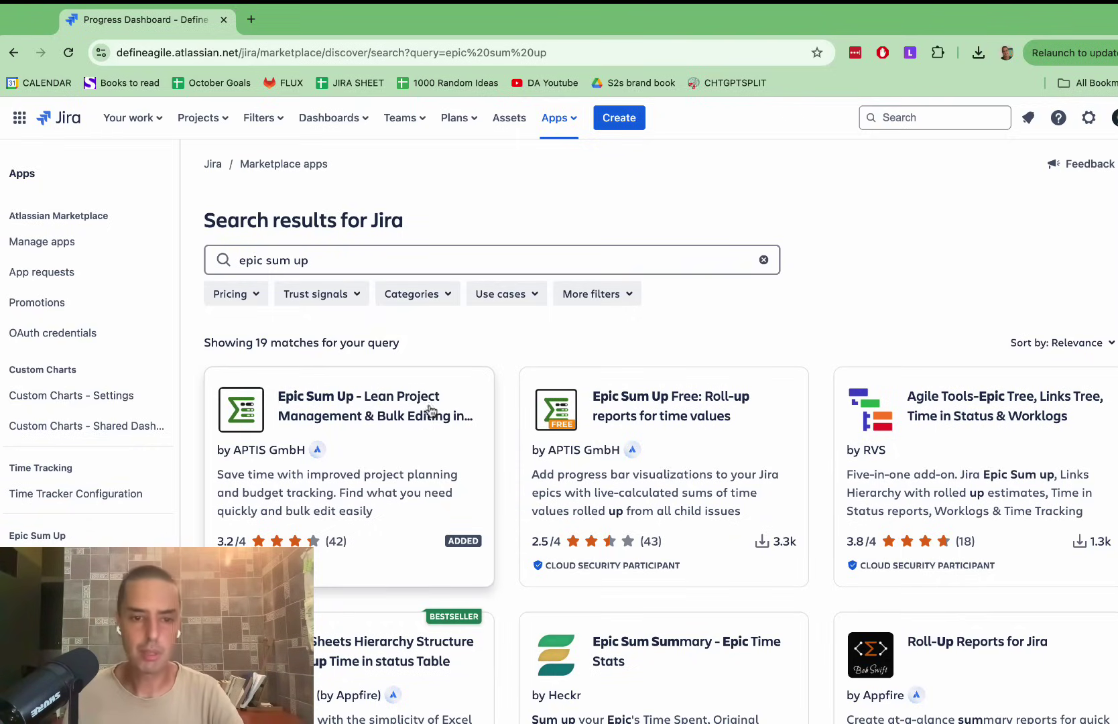
pyautogui.click(380, 424)
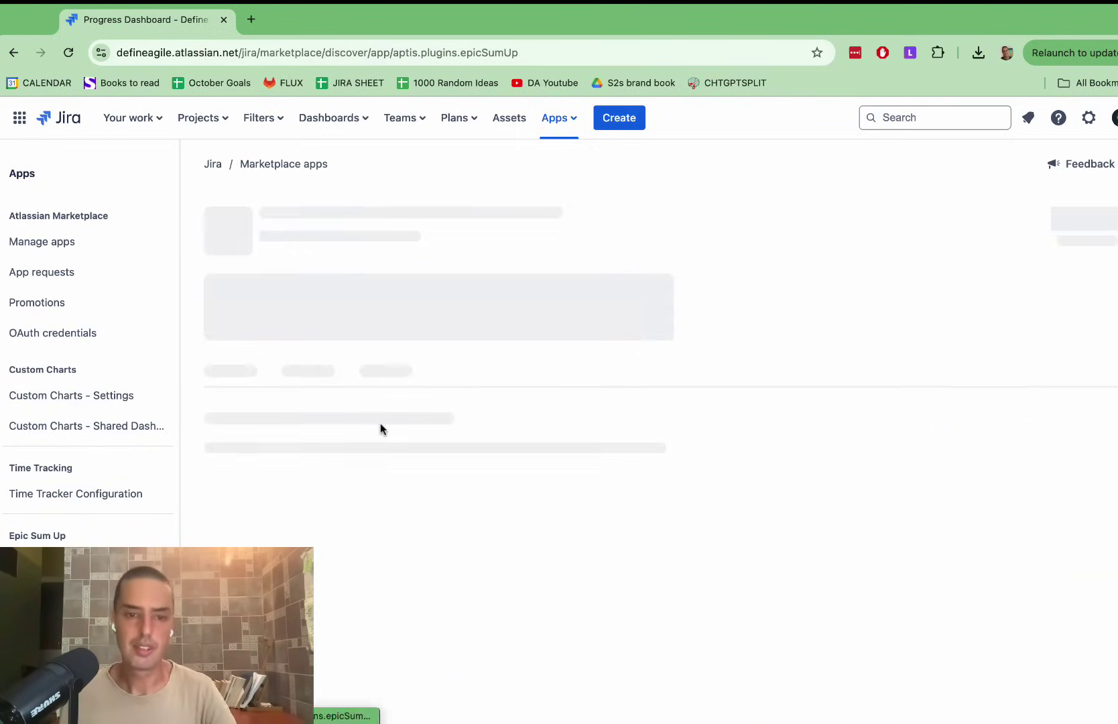